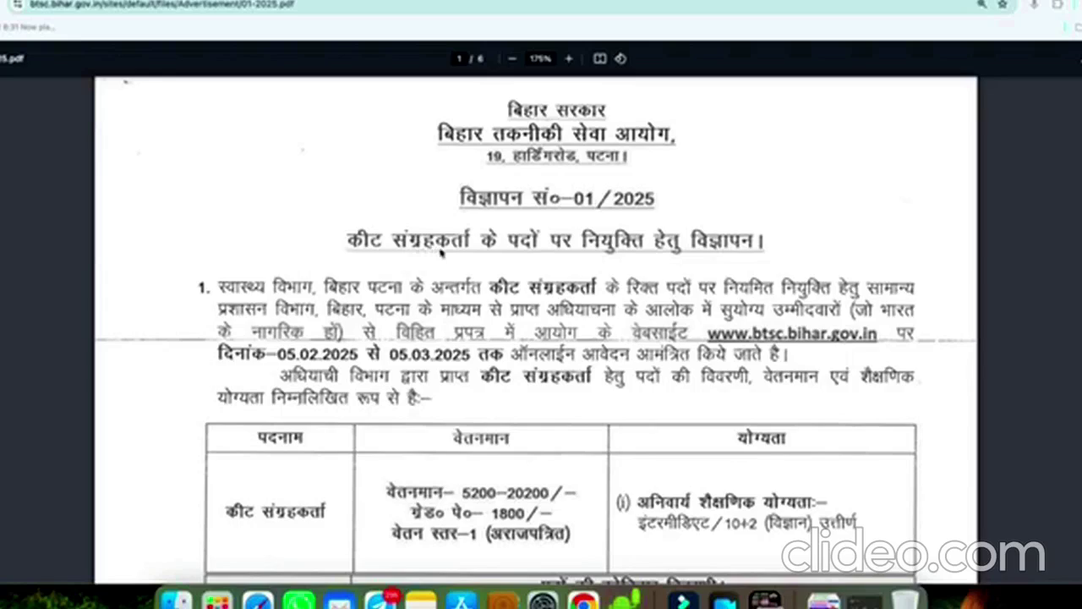
Read advertisement 01/2025 for the pay scale, qualification, category-wise vacancies, age limits, application fees, selection process and exam pattern
scroll(493, 342, down, 1)
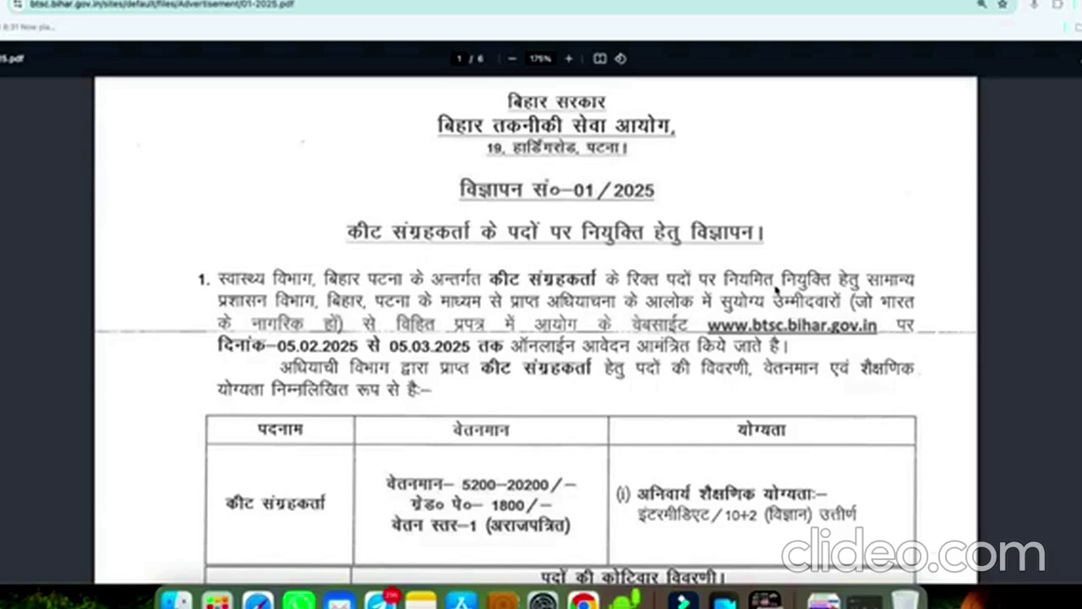
scroll(538, 354, down, 3)
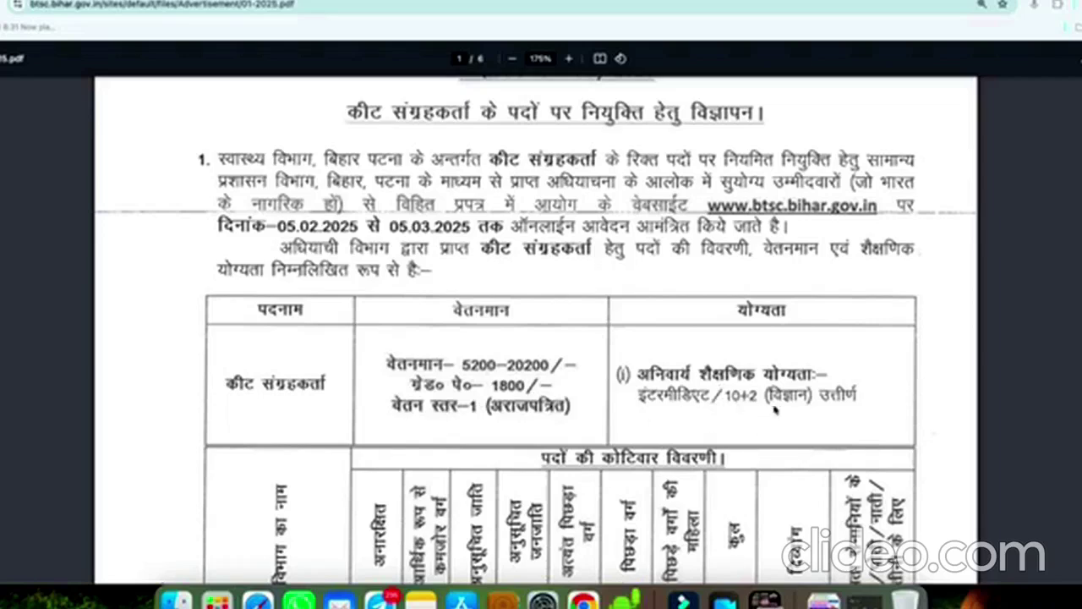
scroll(775, 410, down, 5)
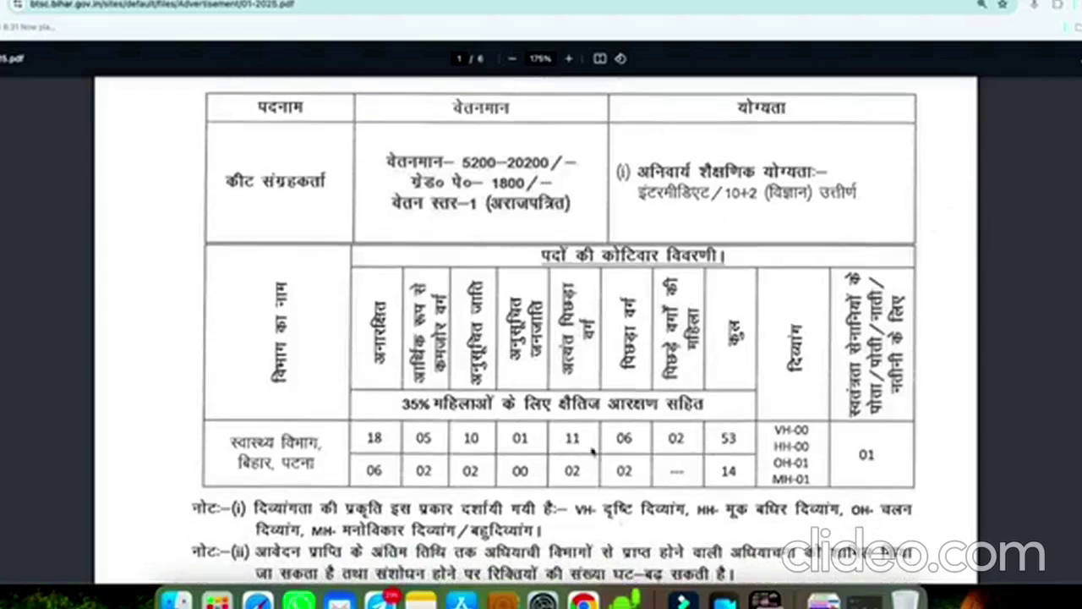
scroll(684, 296, down, 10)
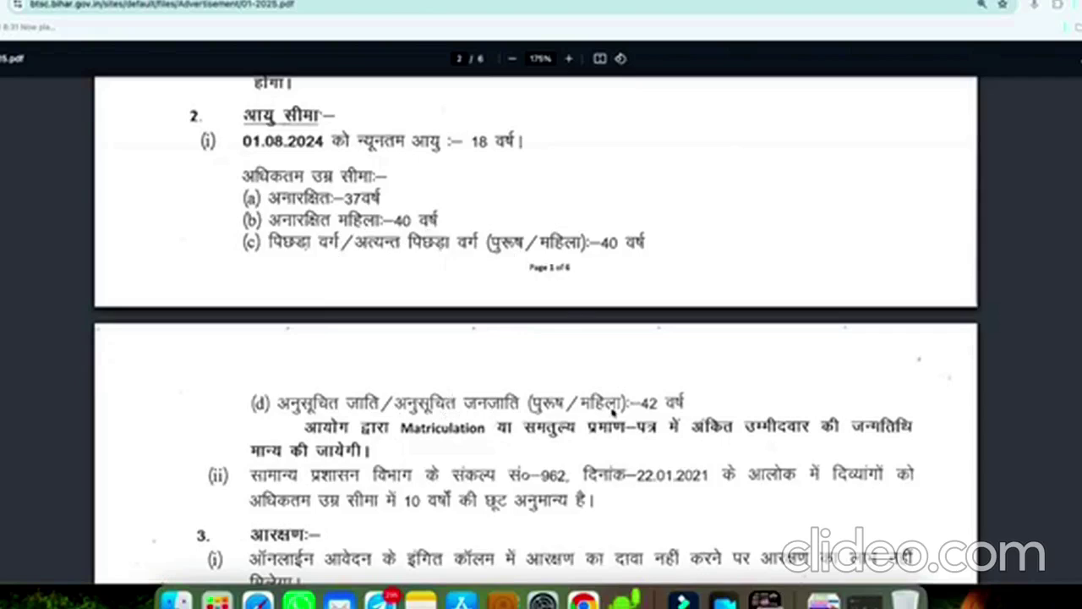
scroll(515, 438, down, 5)
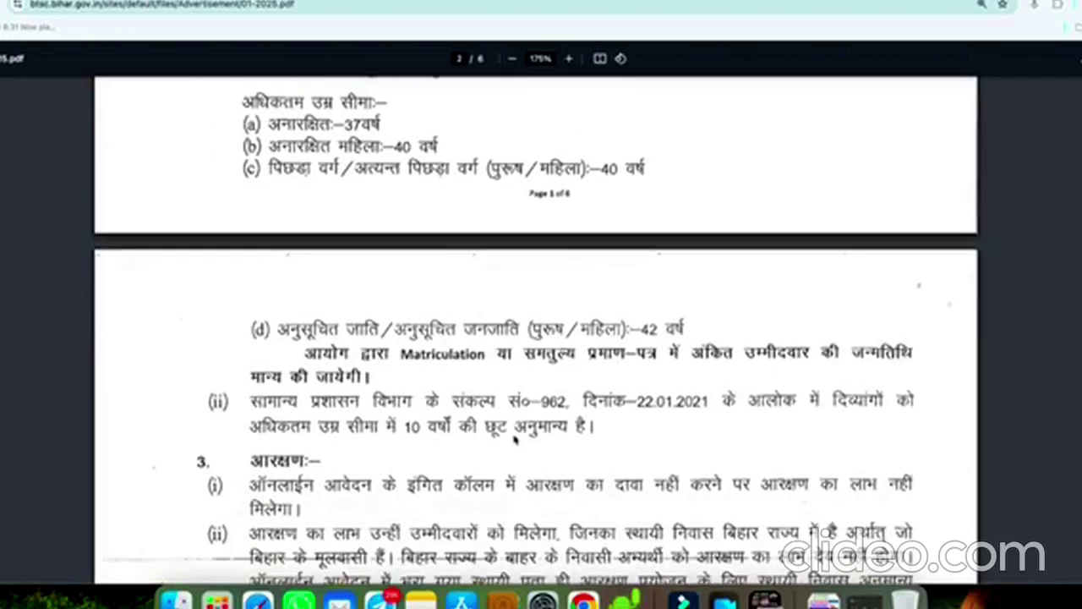
scroll(515, 438, down, 15)
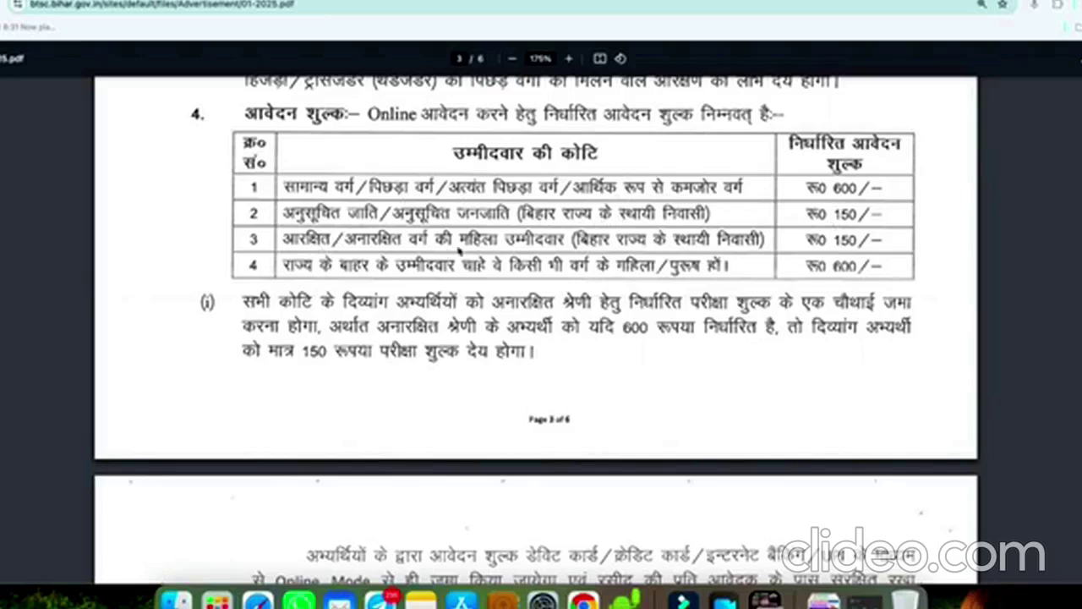
click(865, 241)
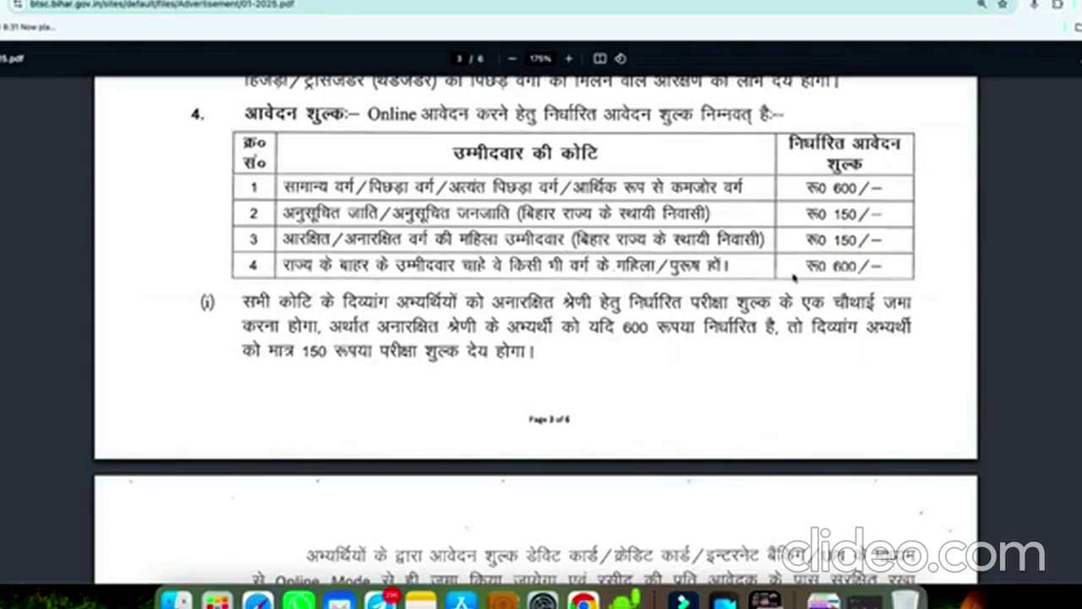
scroll(640, 354, down, 10)
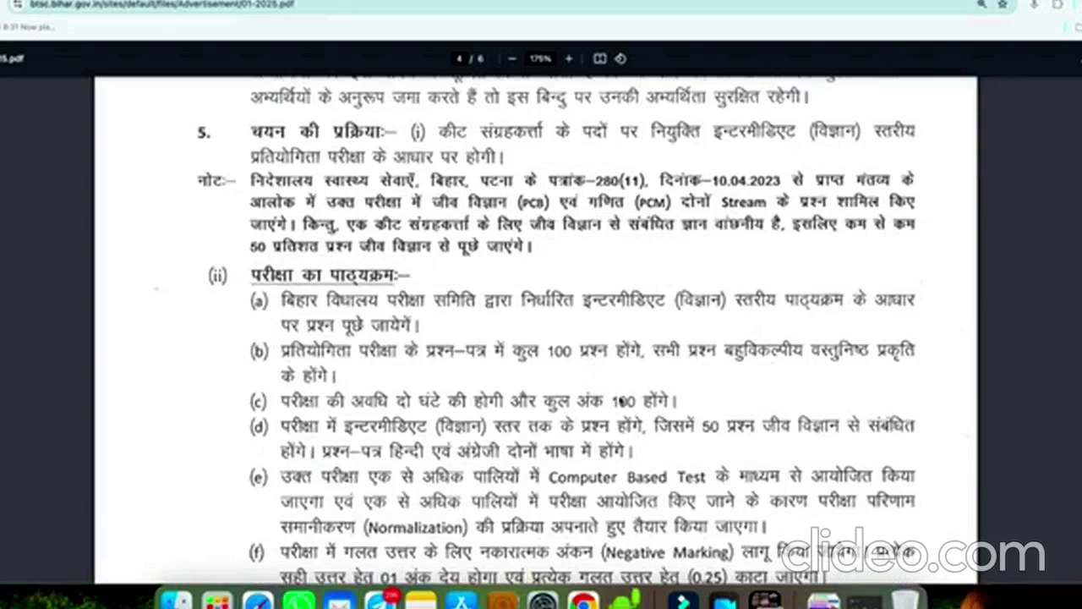
scroll(723, 446, down, 1)
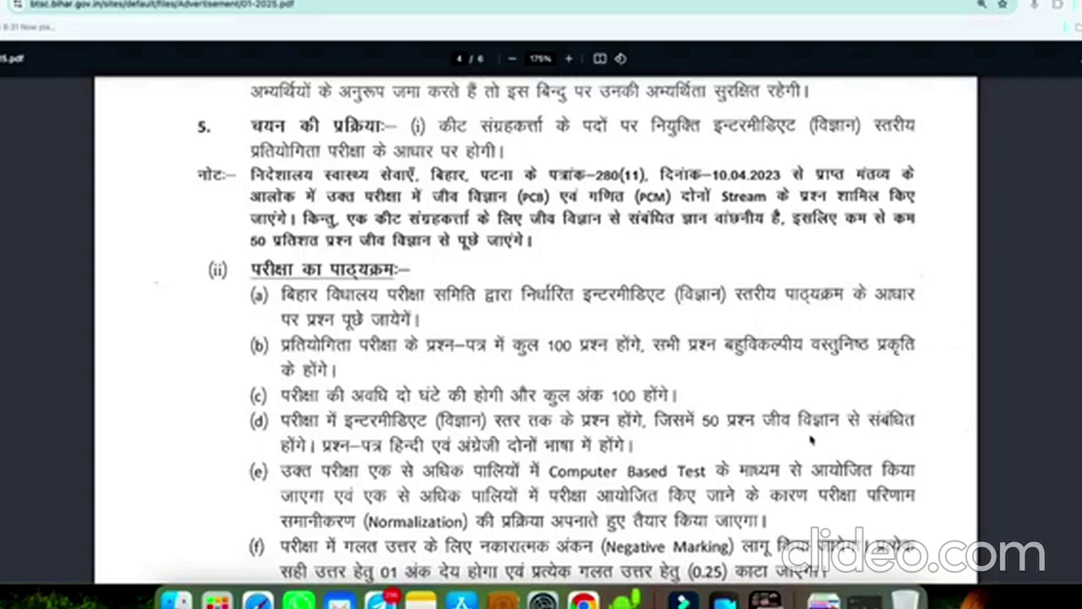
scroll(673, 492, down, 3)
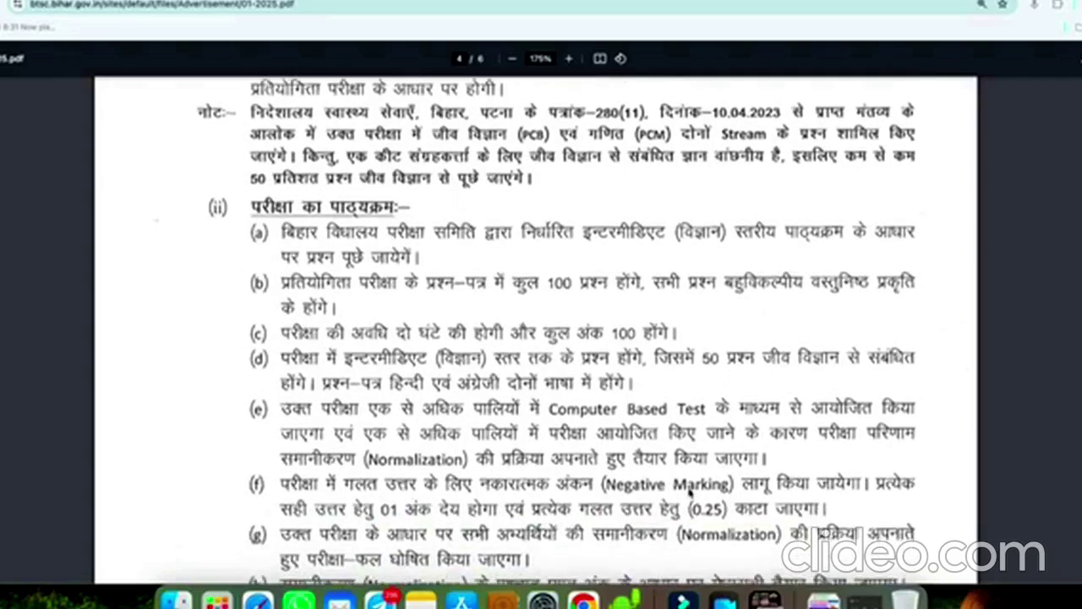
scroll(690, 493, down, 1)
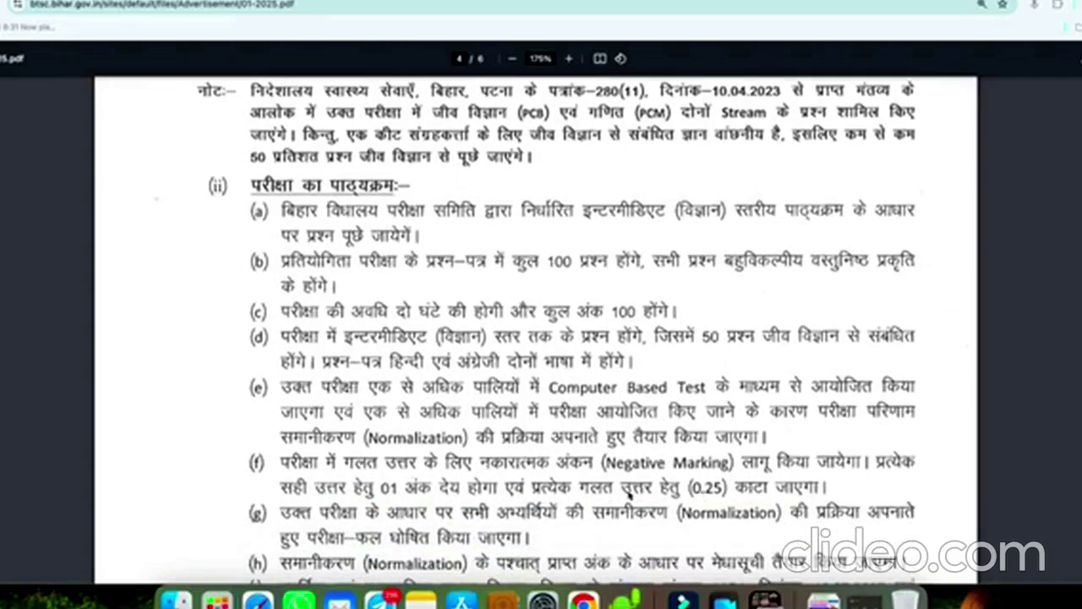
Open the registration form through the article's Apply Online link for BTSC Insect Collector Vacancy 2025 and accept the privacy notice
click(1007, 0)
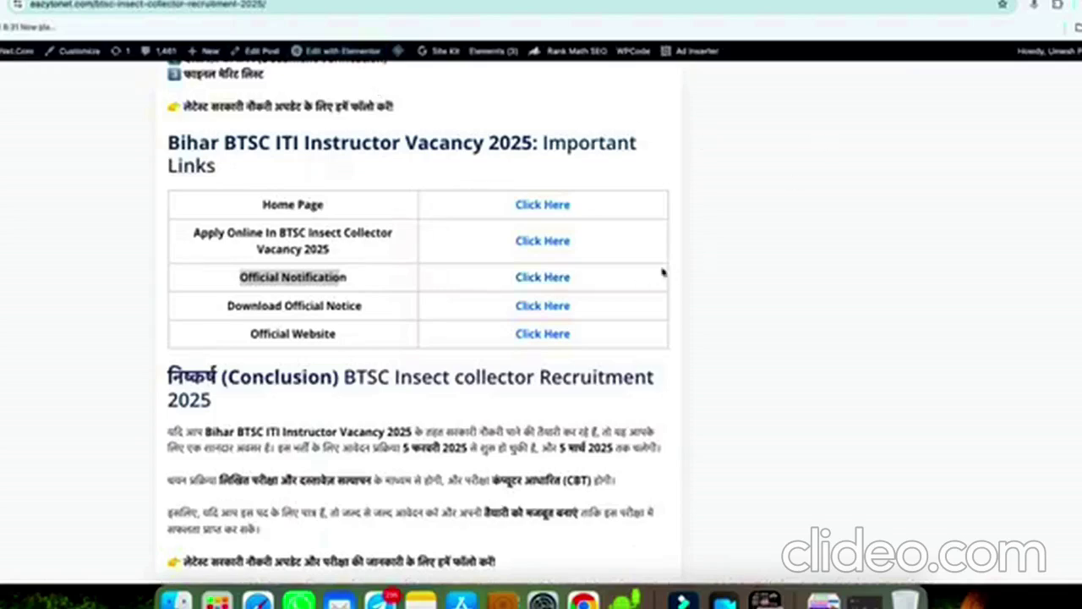
click(336, 244)
click(526, 246)
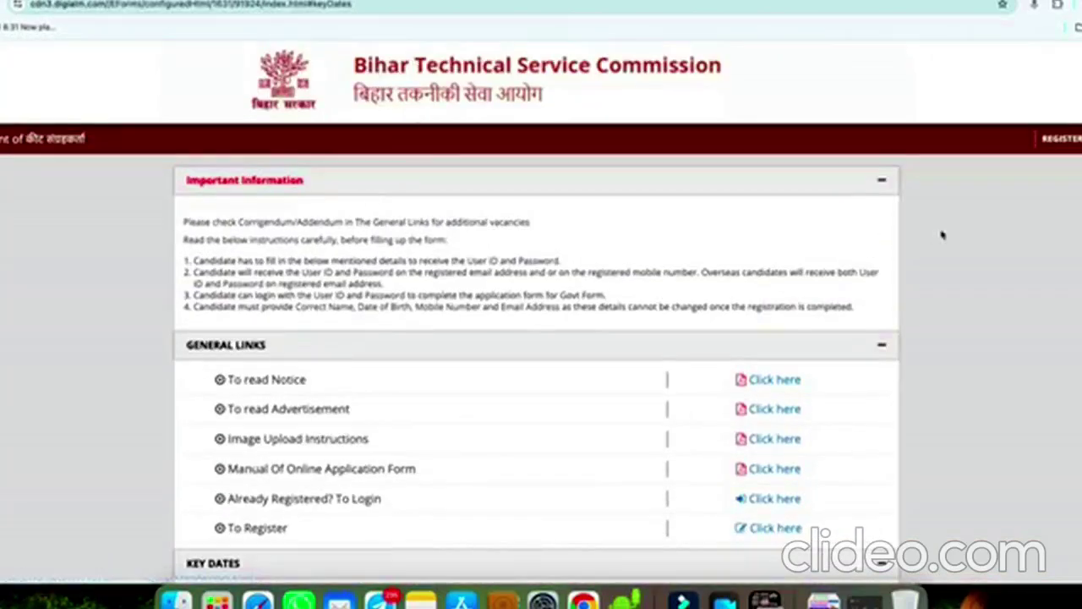
click(1056, 142)
click(799, 207)
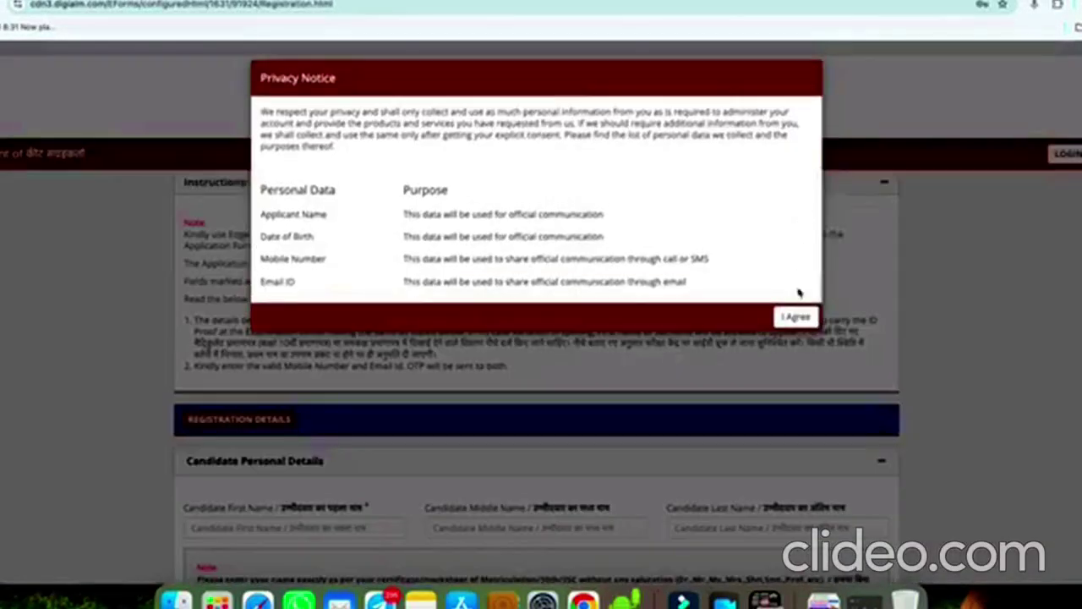
click(795, 316)
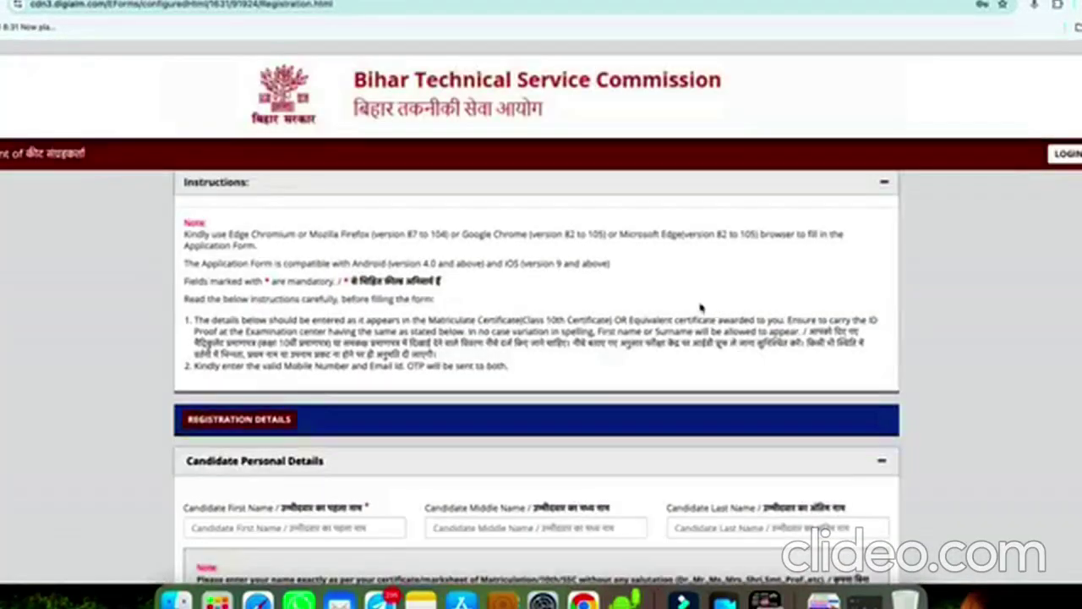
Fill in the candidate's personal details: answer No to a changed name, enter the date of birth and set the gender to Male
scroll(611, 328, down, 4)
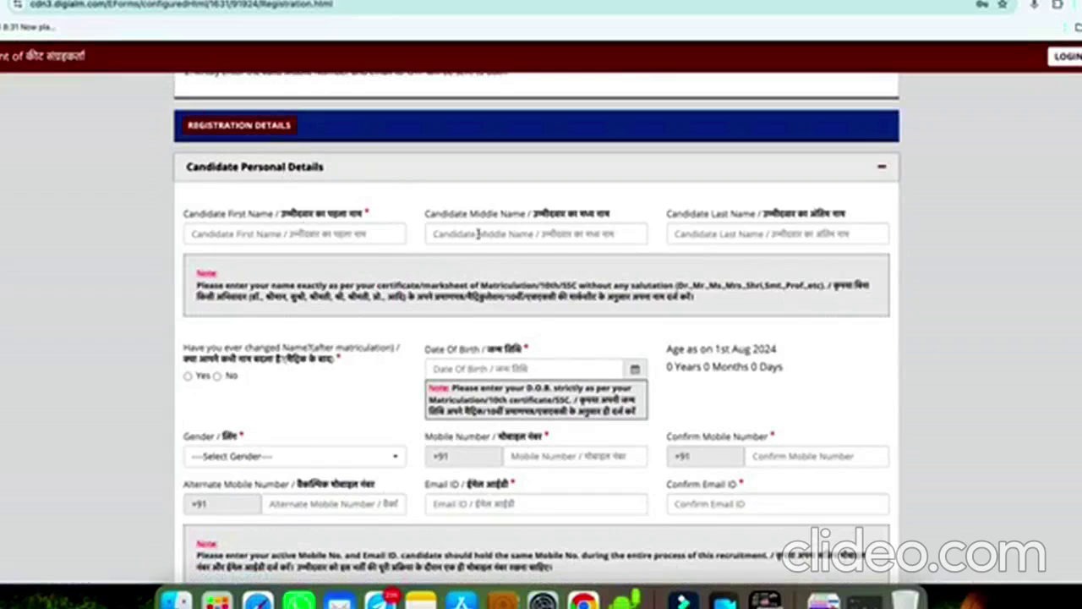
scroll(248, 304, down, 2)
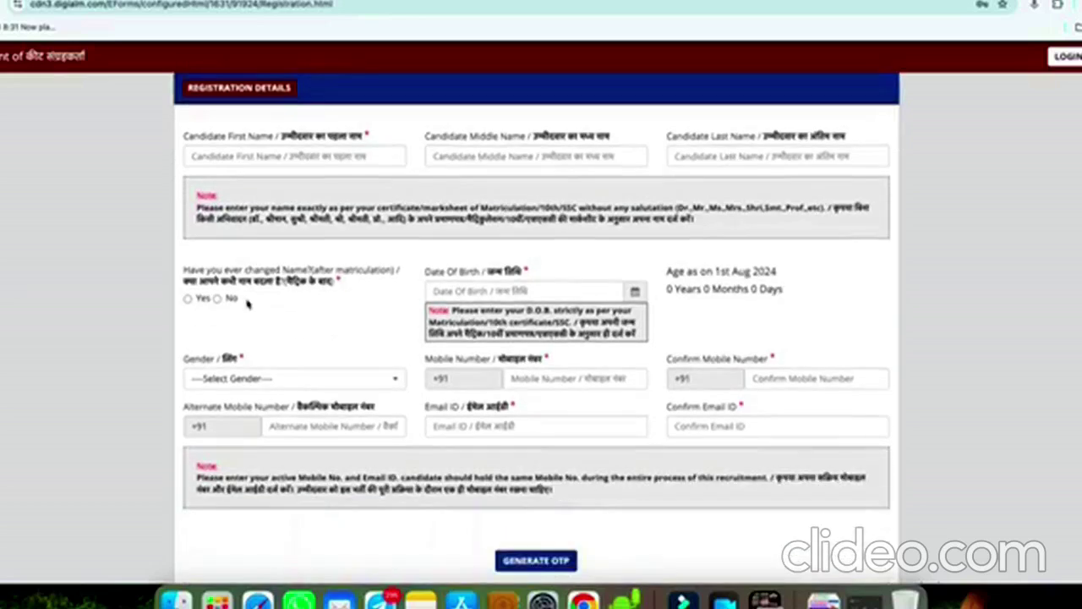
click(188, 299)
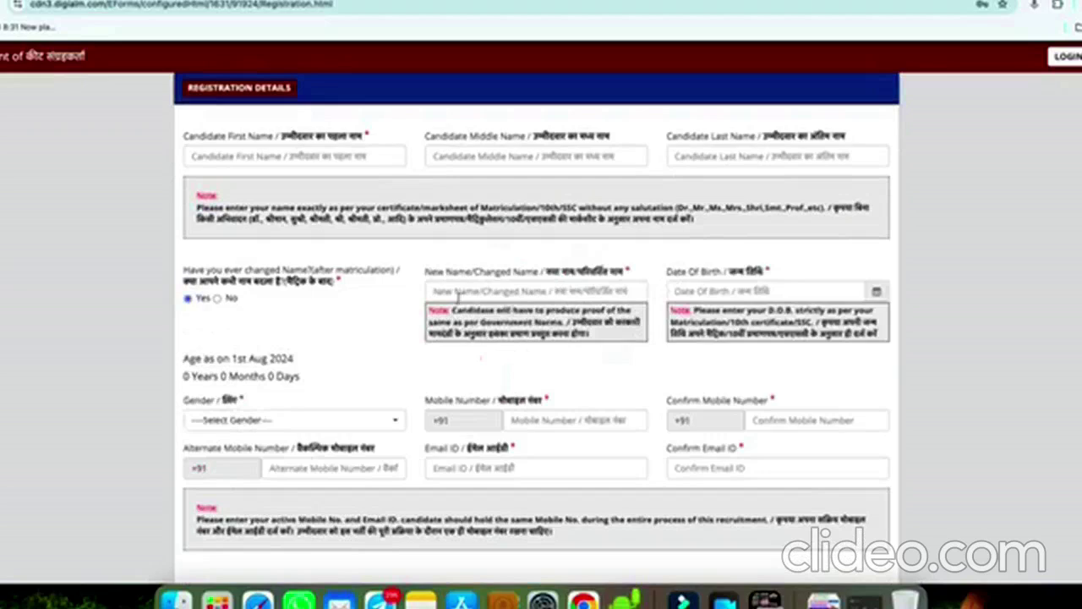
click(218, 298)
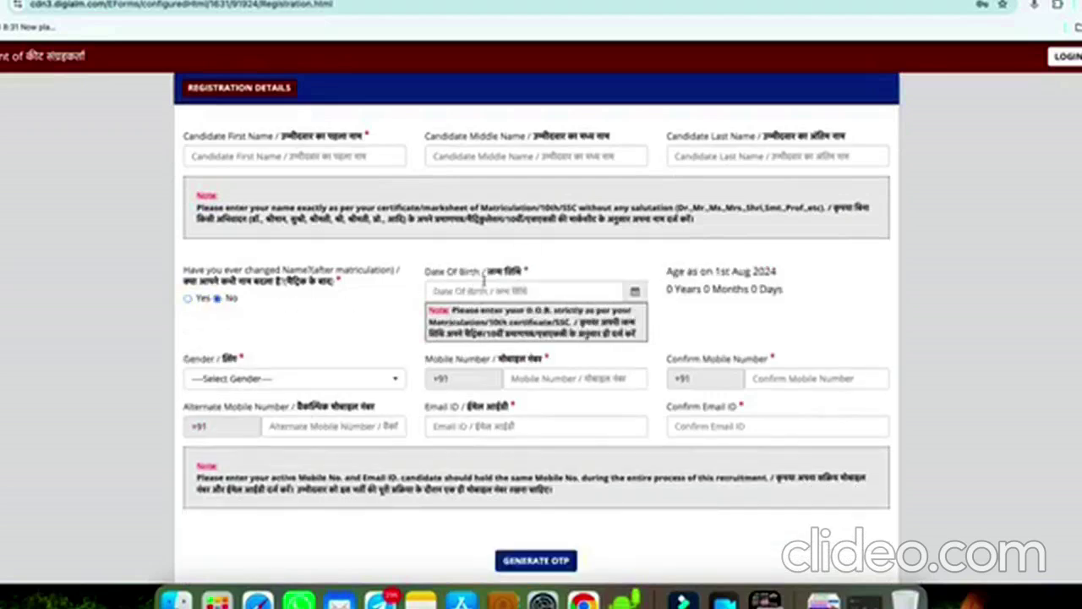
click(635, 291)
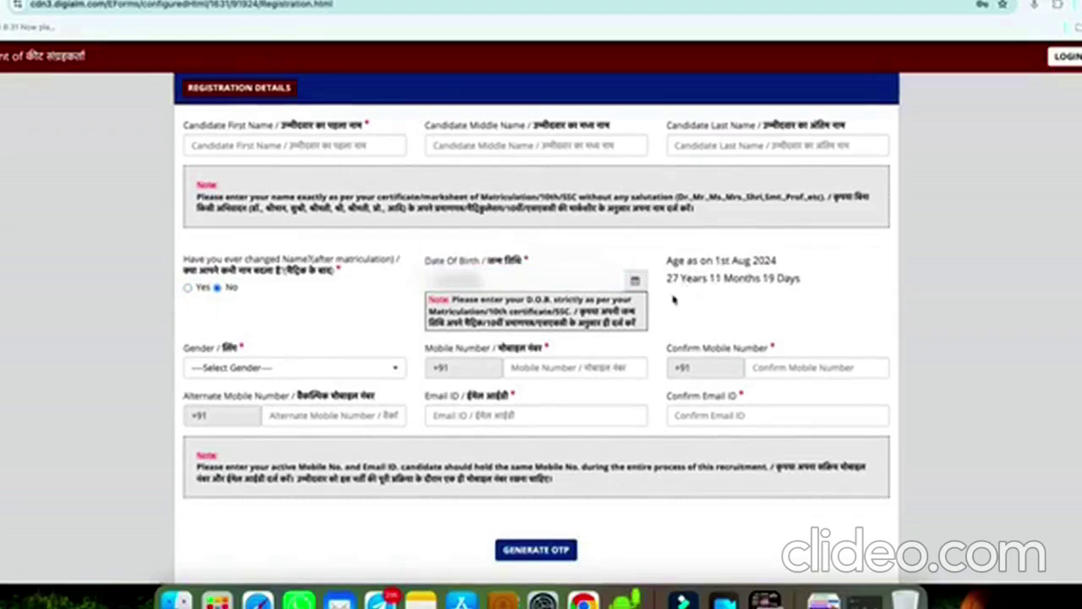
click(343, 369)
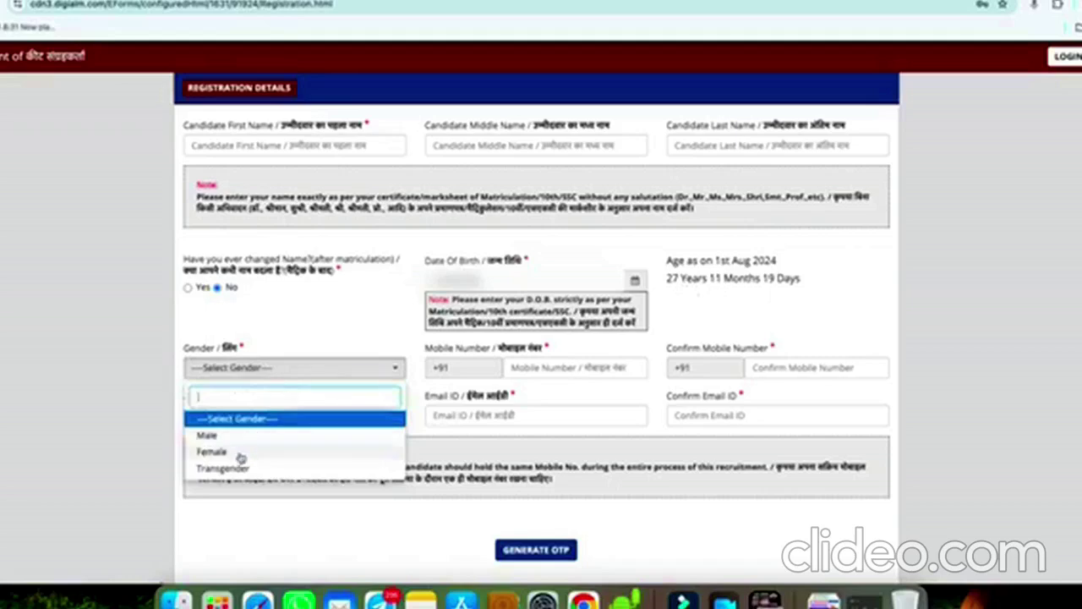
click(211, 434)
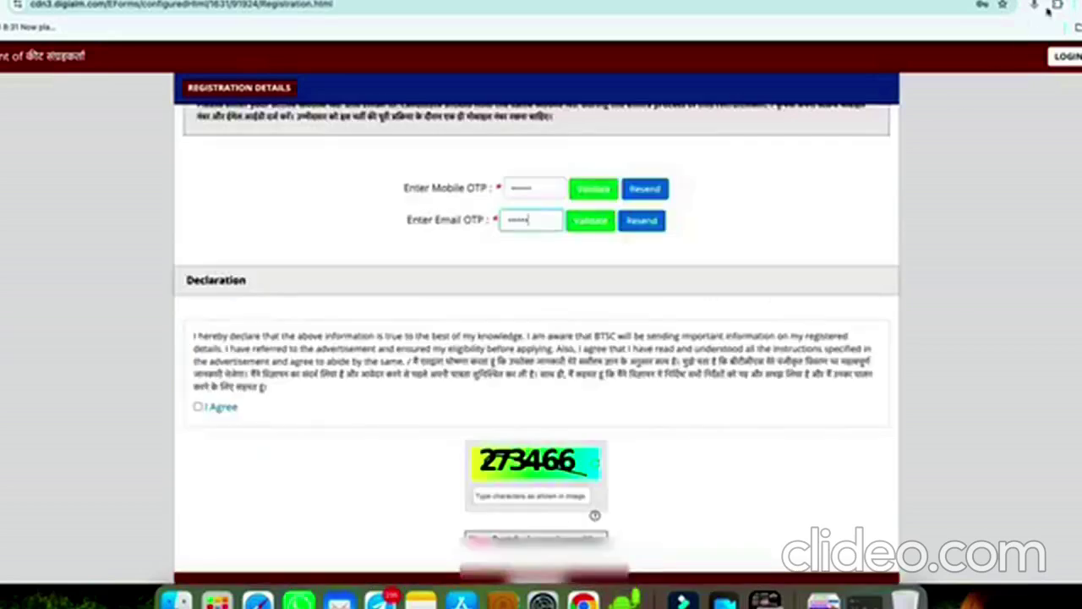
Enter and validate the mobile OTP and email OTP for the registration
click(502, 200)
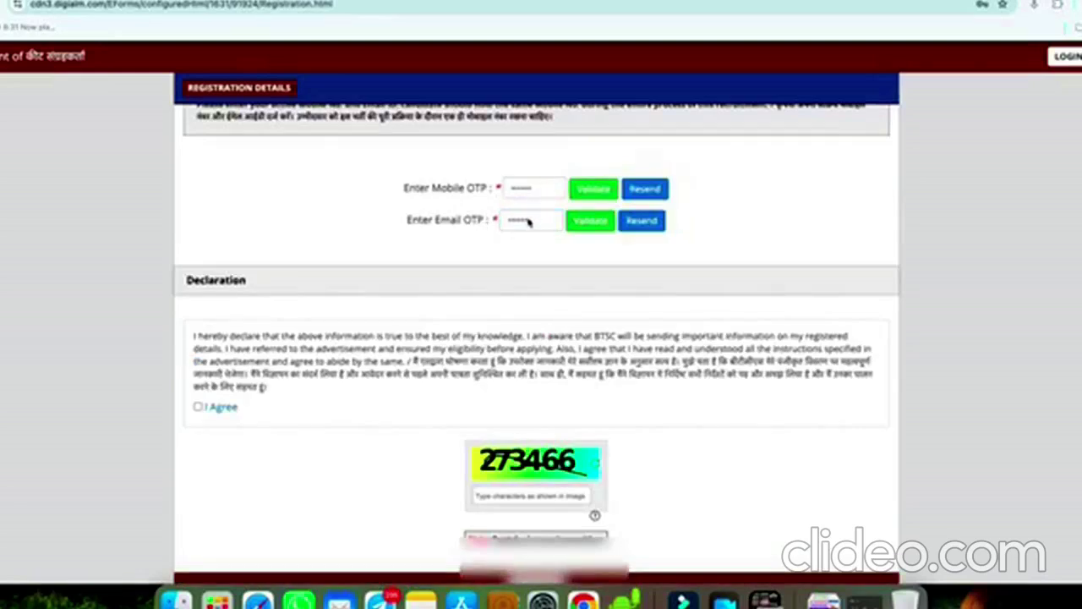
click(595, 222)
scroll(647, 162, down, 3)
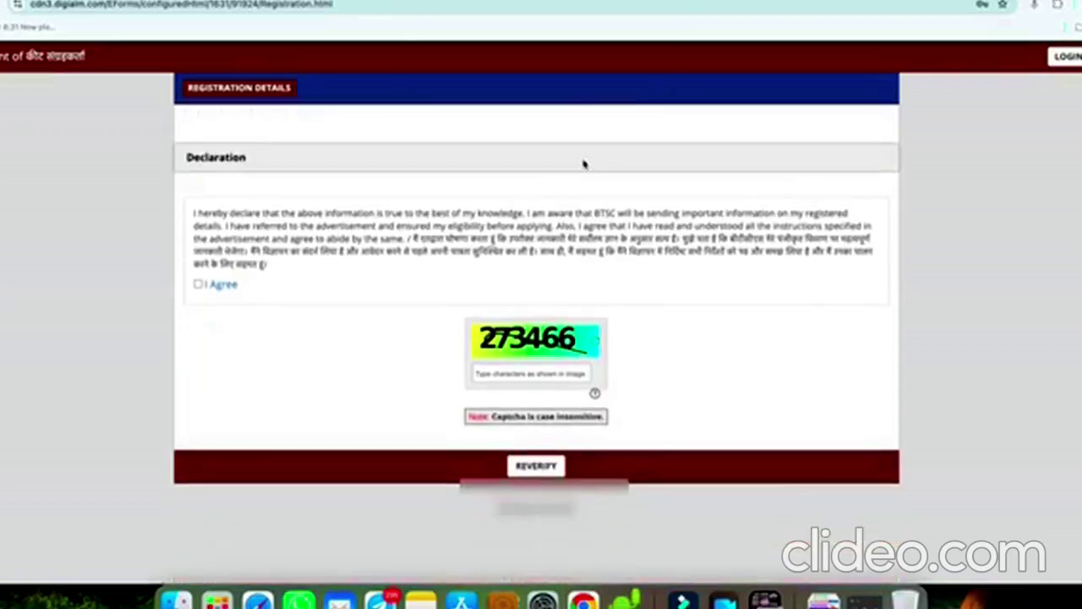
Agree to the declaration, fill in the captcha, and submit the registration with all listed candidate details marked as verified
click(198, 285)
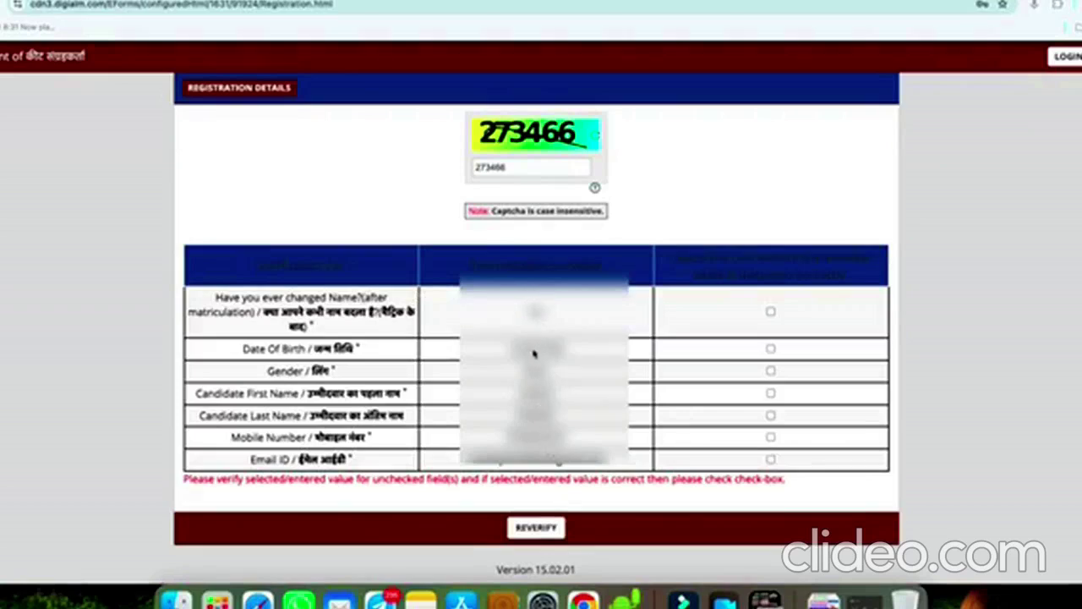
click(772, 312)
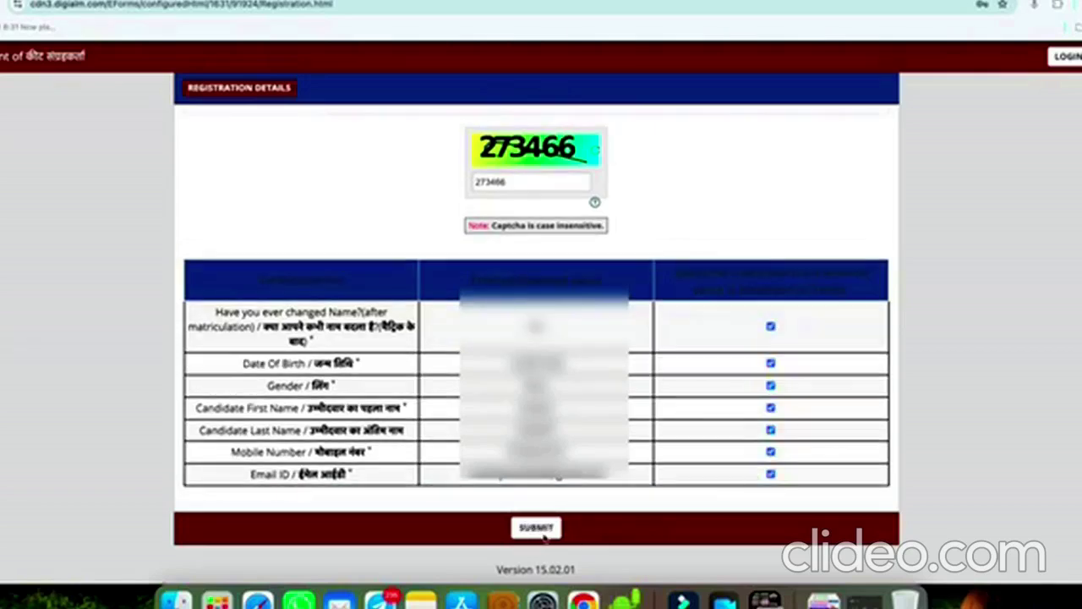
click(541, 531)
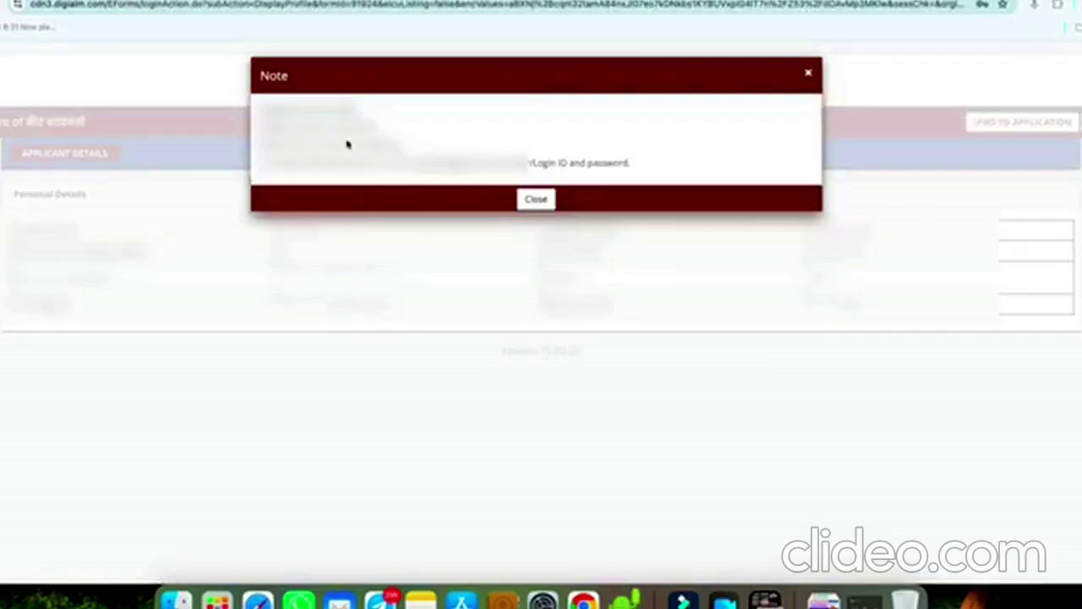
Dismiss the registration note, go to the application form, and set the marital status to Married and the religion to Hindu
click(538, 201)
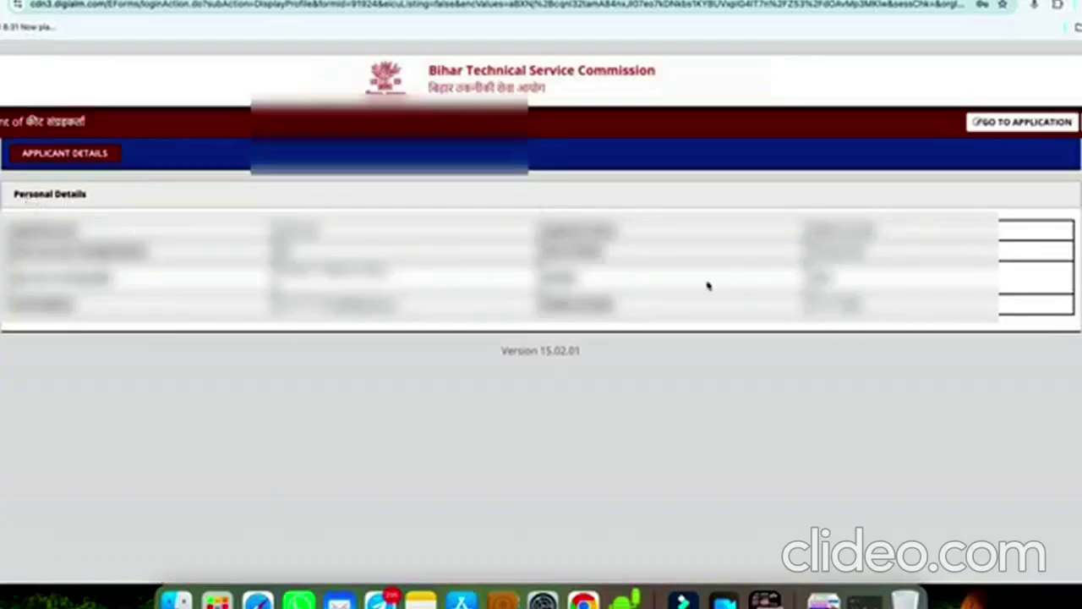
click(1009, 127)
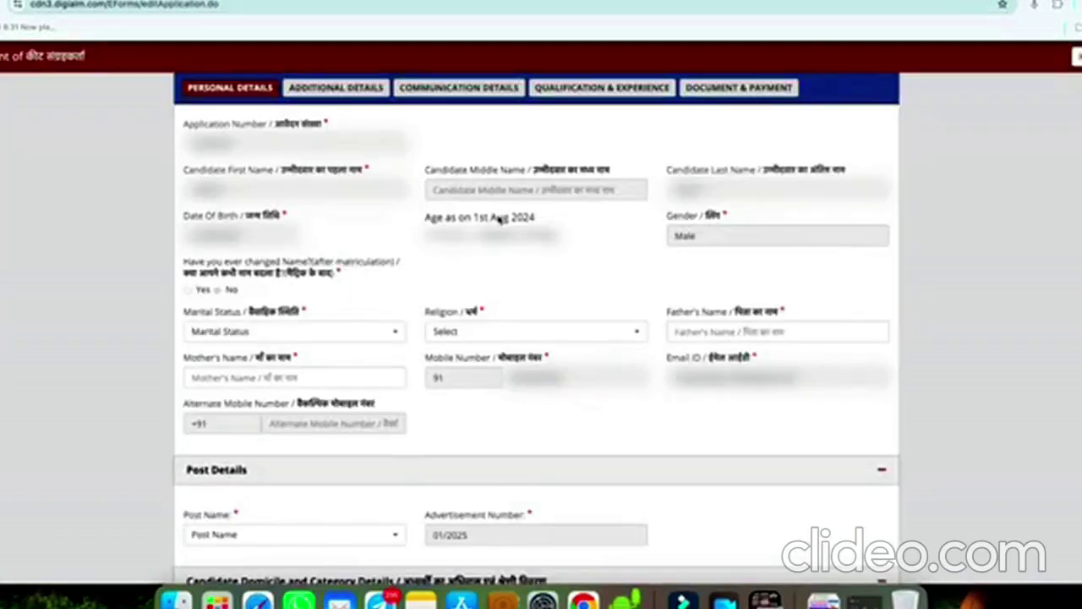
click(392, 333)
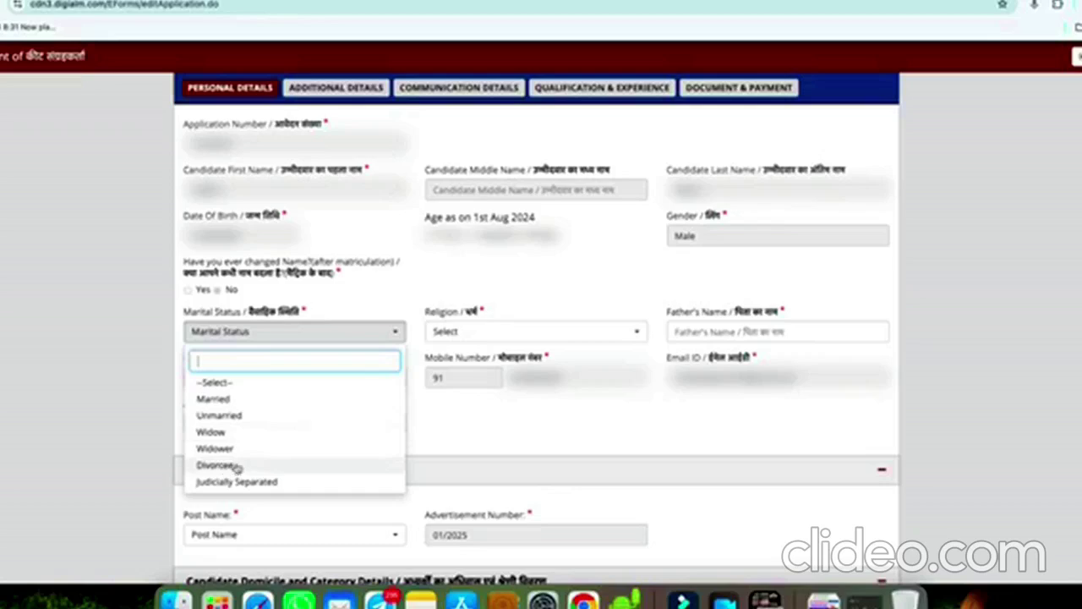
click(213, 398)
click(479, 333)
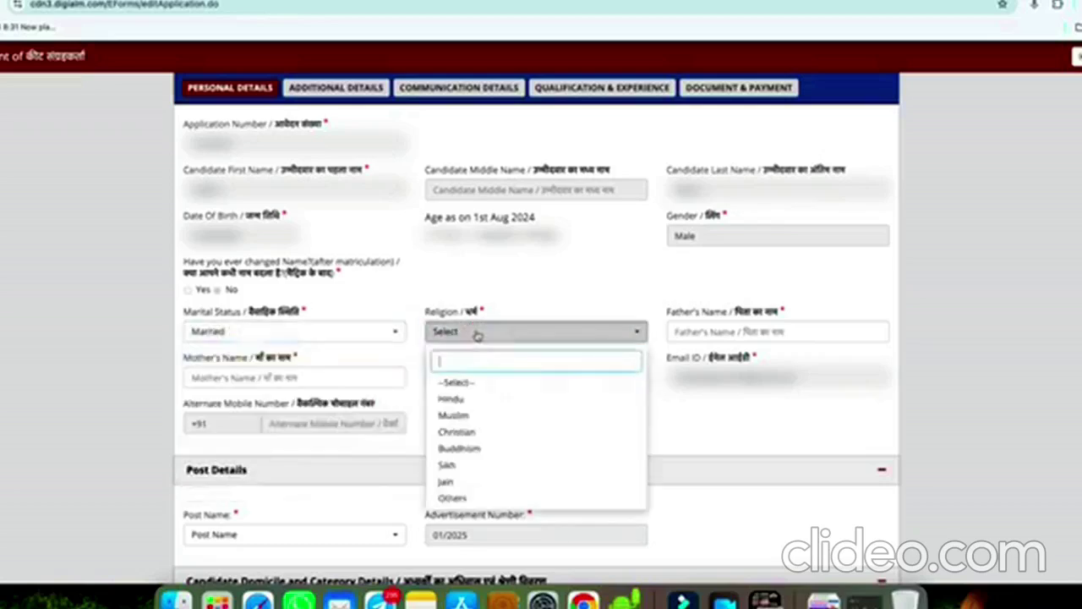
click(463, 400)
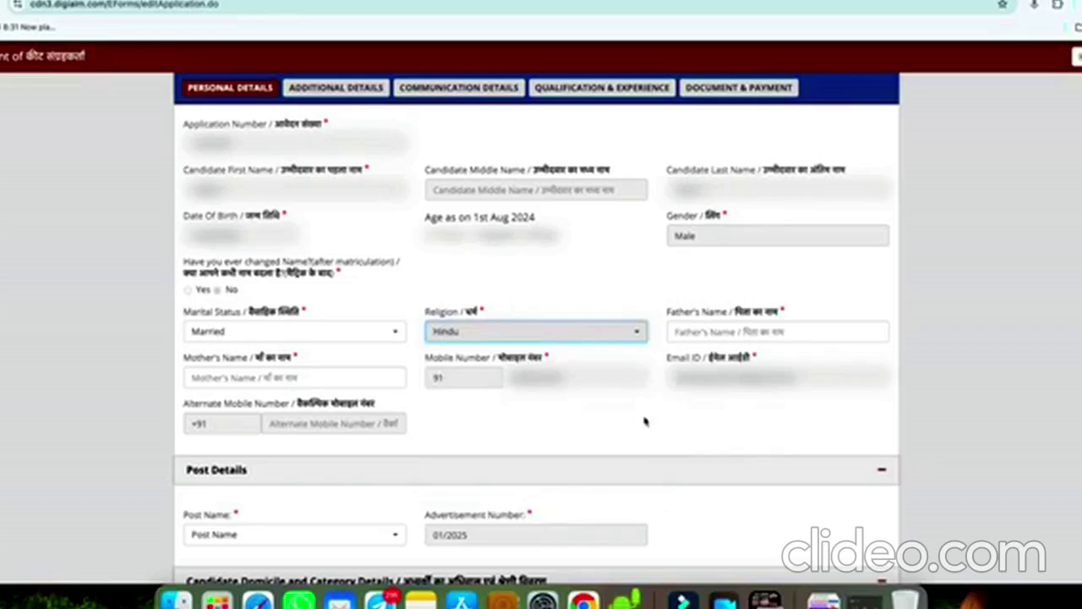
Choose कीट संग्रहकर्ता as the post name in the Post Details section of the application
scroll(645, 418, down, 5)
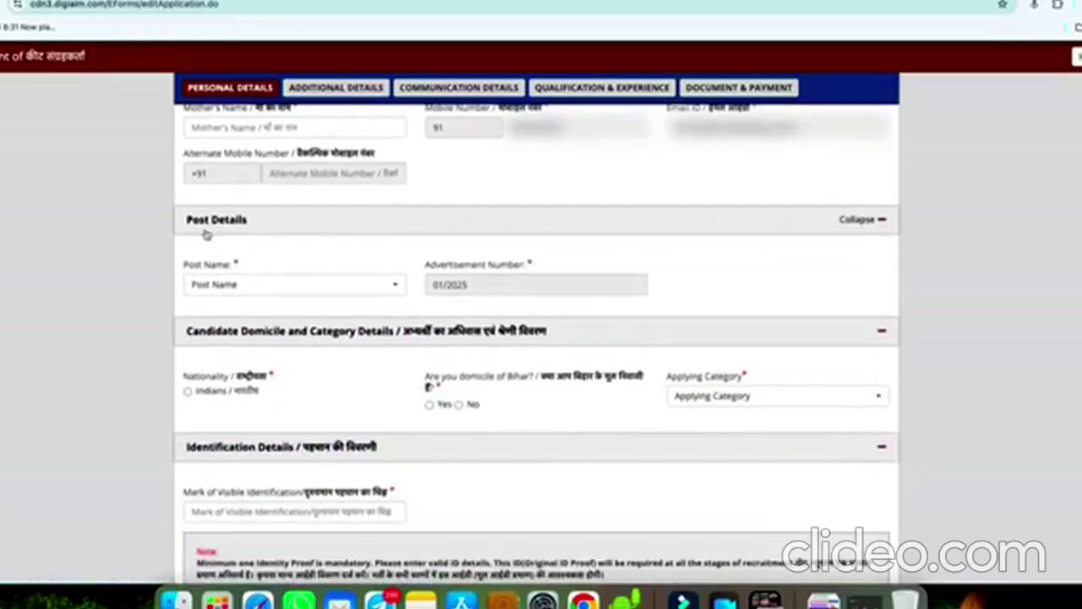
click(229, 284)
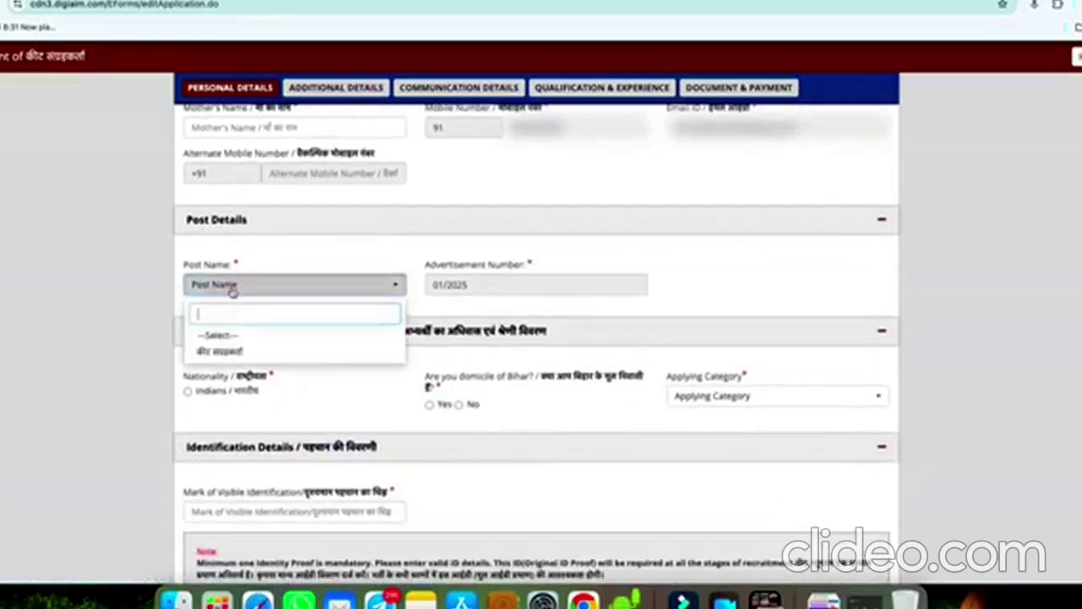
click(240, 353)
scroll(246, 298, down, 3)
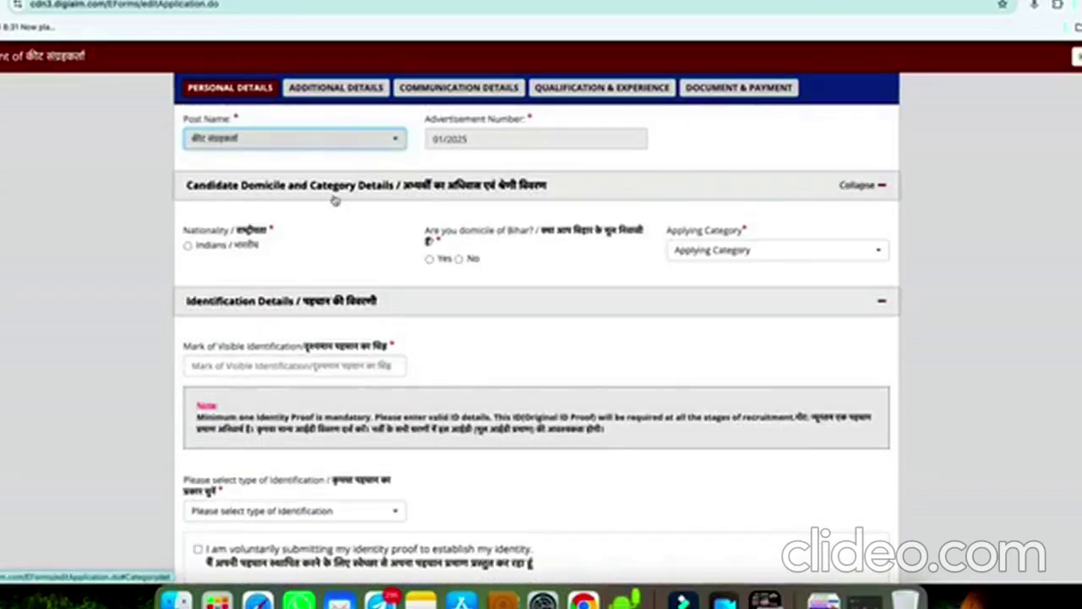
Set the nationality to Indian and answer Yes to being domiciled in Bihar
click(188, 245)
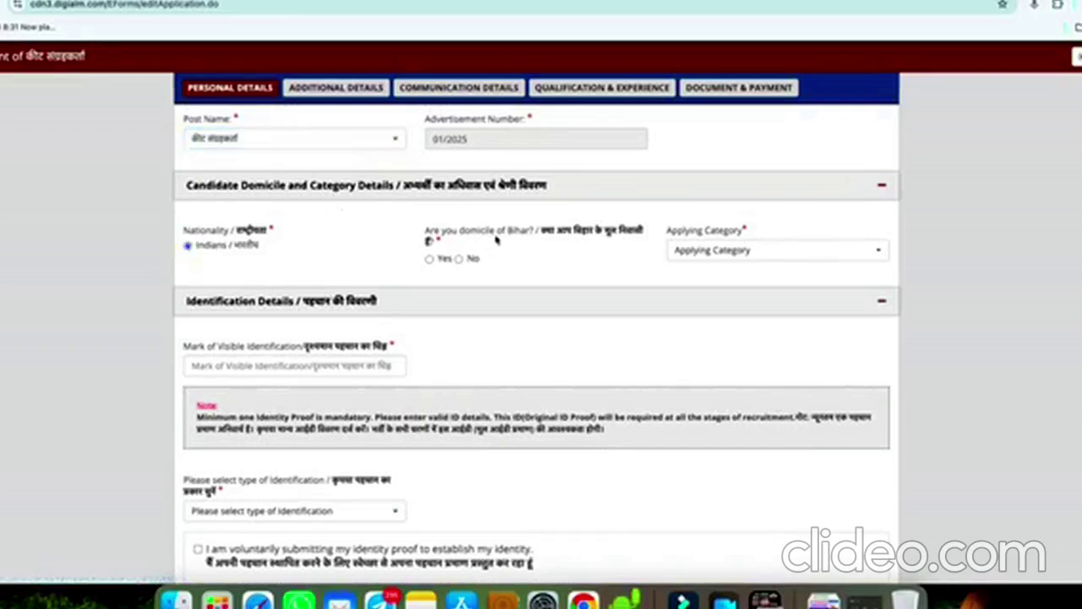
click(430, 259)
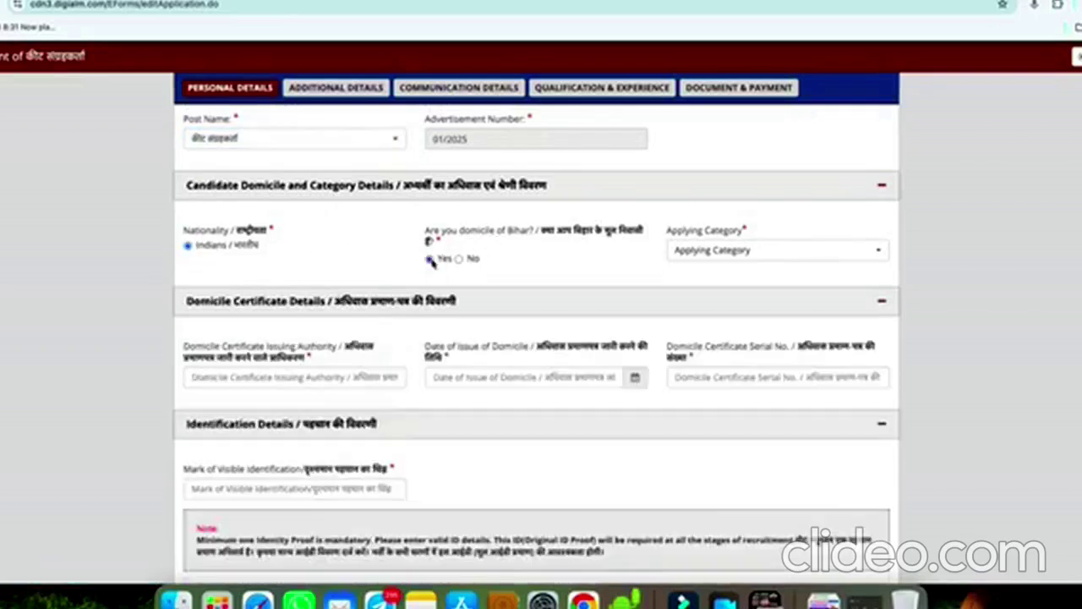
Switch the Bihar domicile answer to No, look at the other domicile states offered, and return the answer to Yes
click(712, 252)
click(566, 271)
click(459, 260)
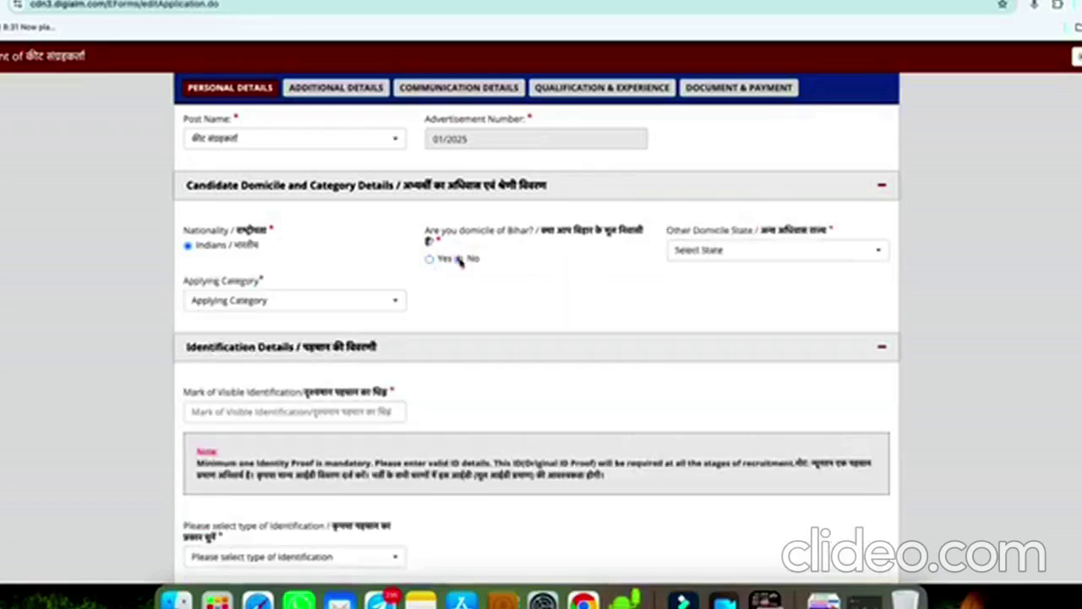
click(696, 252)
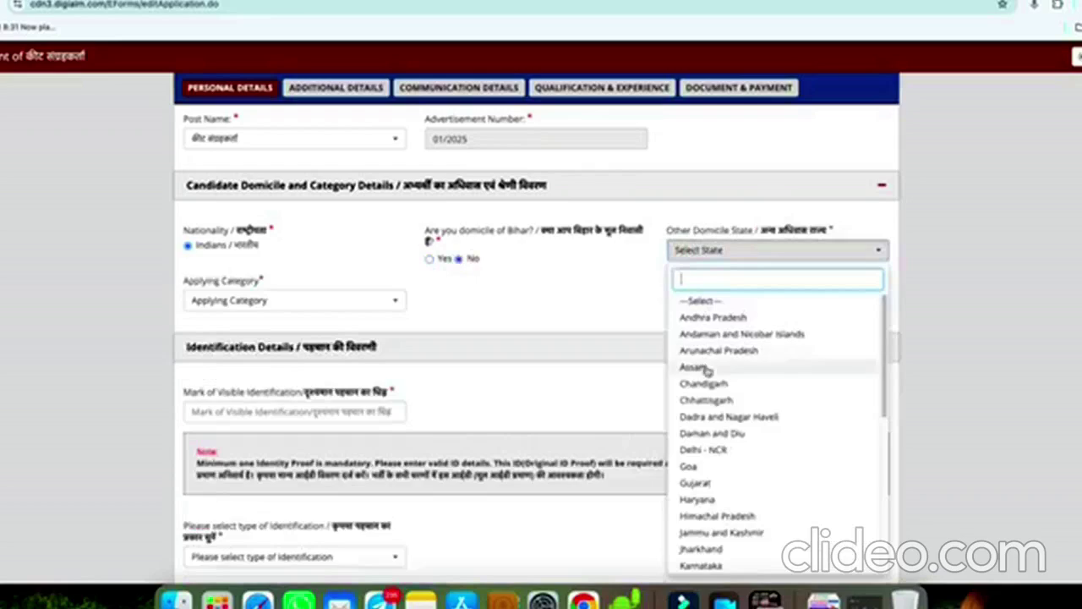
click(430, 258)
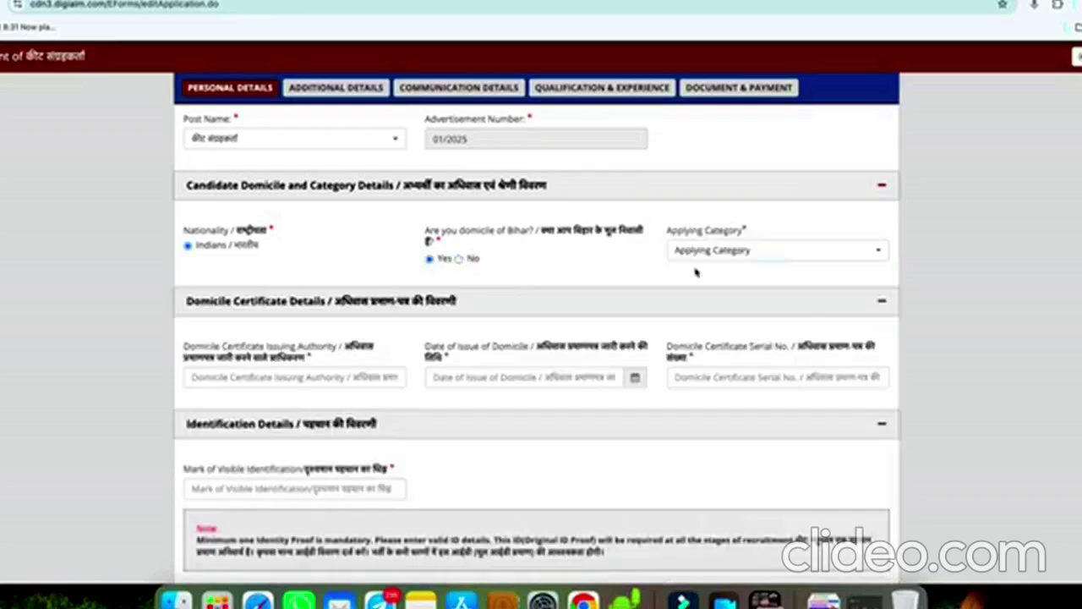
Set the applying category to EBC and choose Khatwa as the caste
click(696, 254)
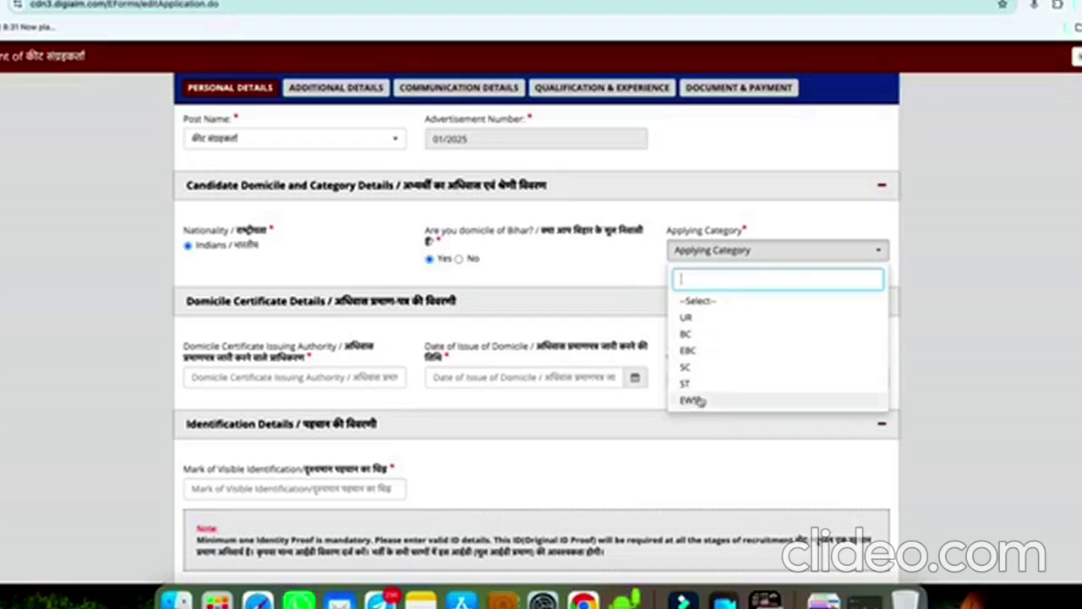
click(691, 349)
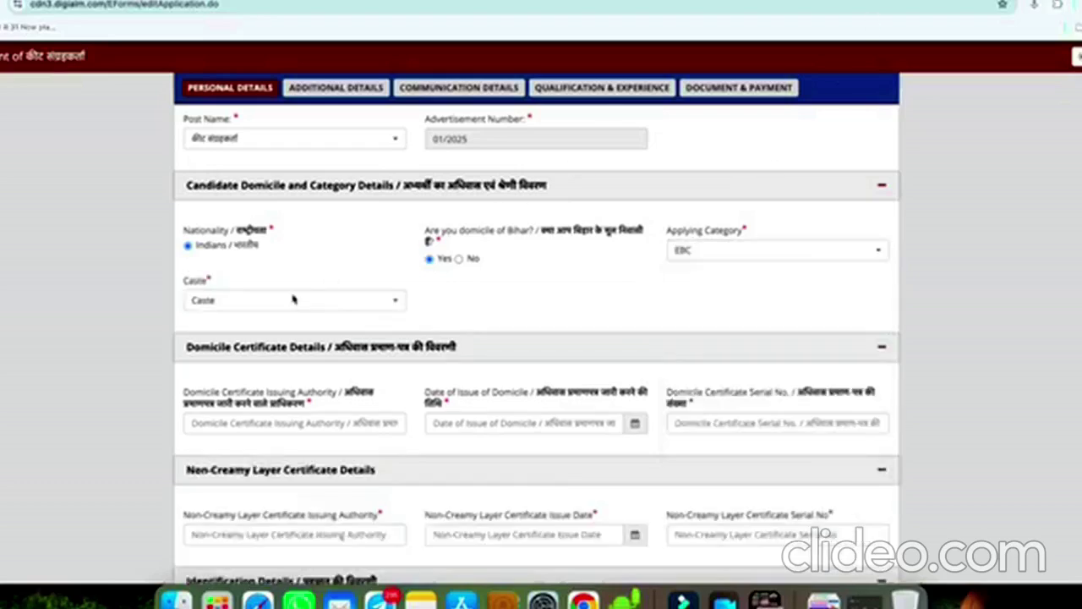
click(264, 304)
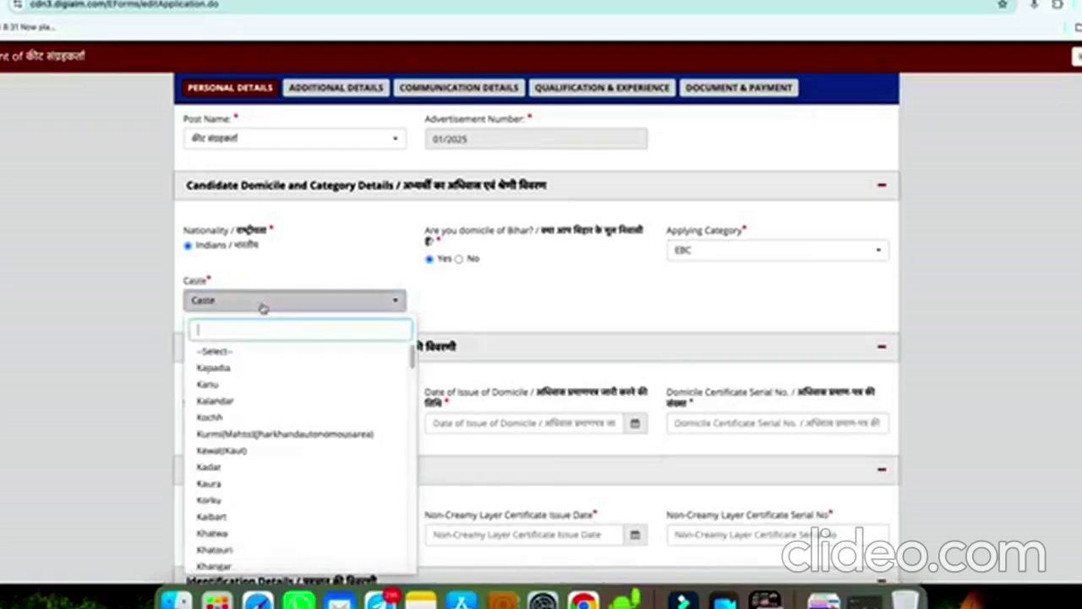
click(235, 538)
Enter RO as the domicile certificate's issuing authority and 04/02/2025 as its date of issue
scroll(217, 157, down, 3)
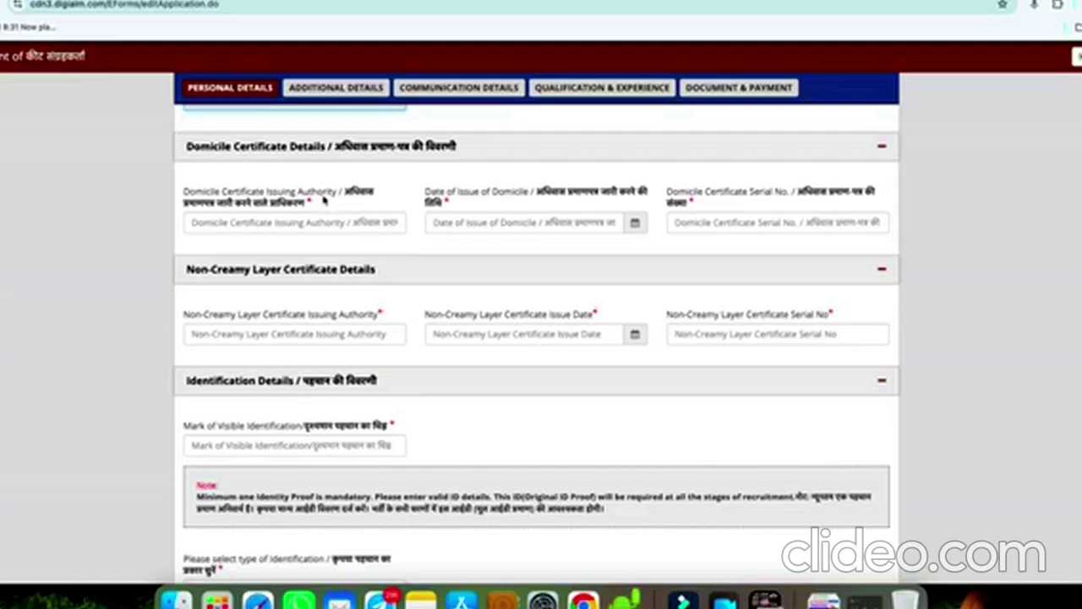
click(287, 221)
text(RC)
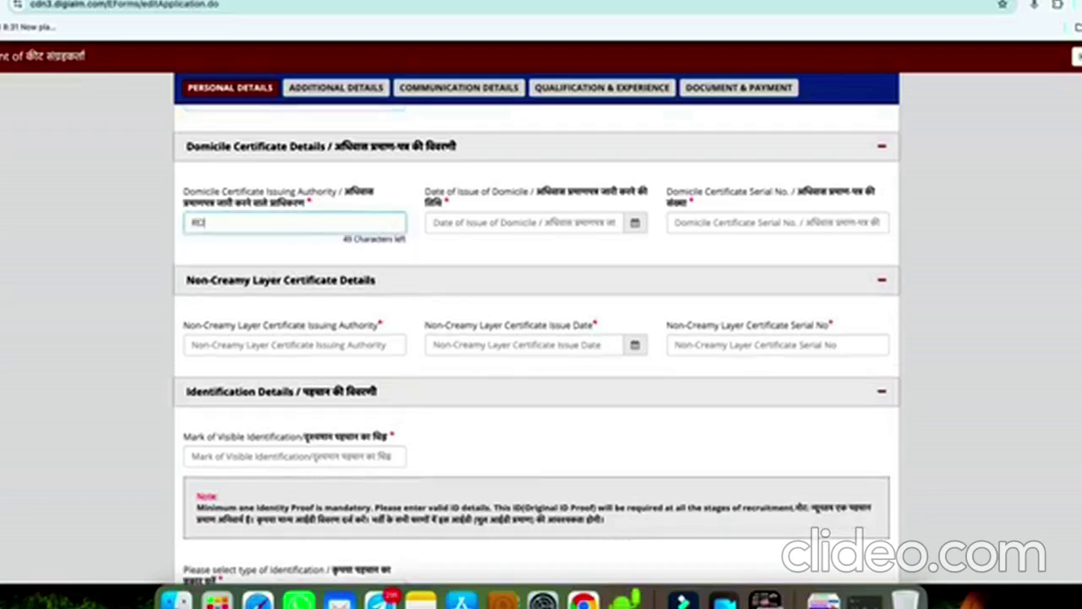
text(O)
click(638, 222)
click(470, 306)
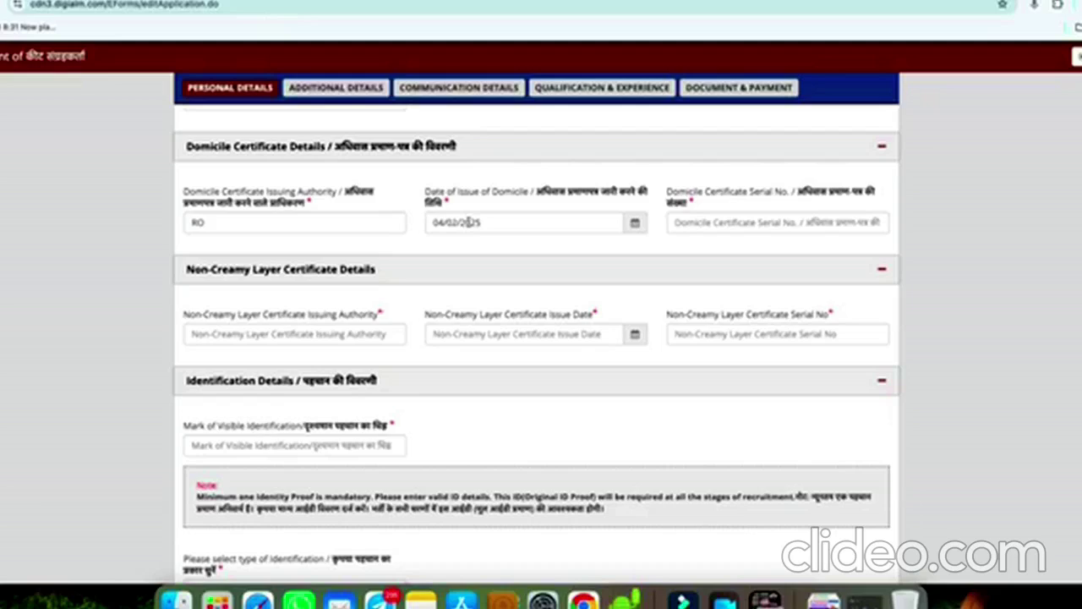